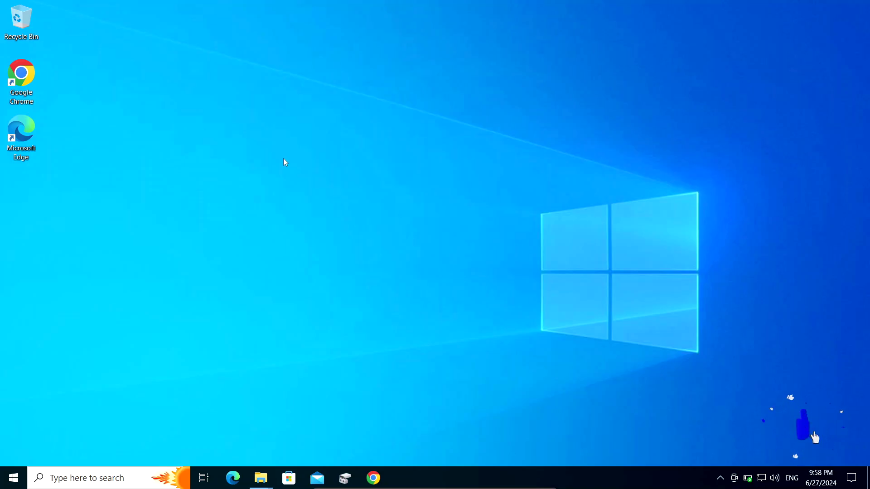
Launch Chrome, search Google for 'windows 11 download', and maximize the browser window
double_click(26, 80)
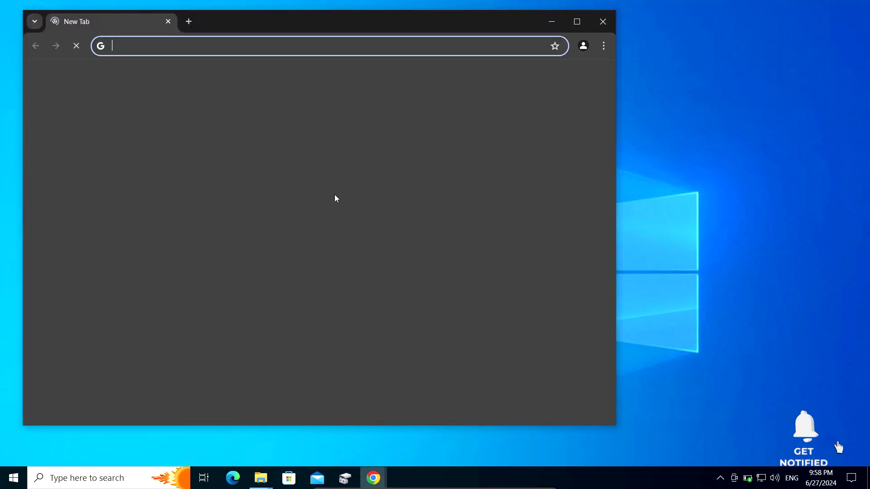
click(316, 48)
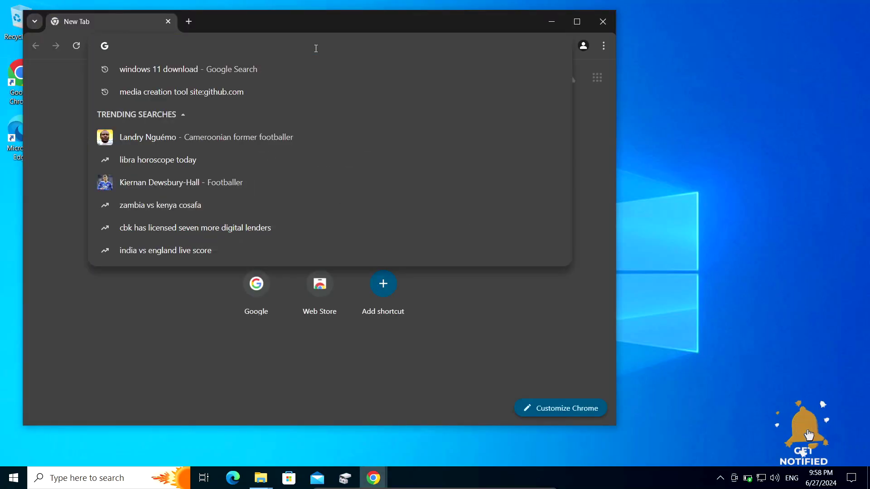
text(windows)
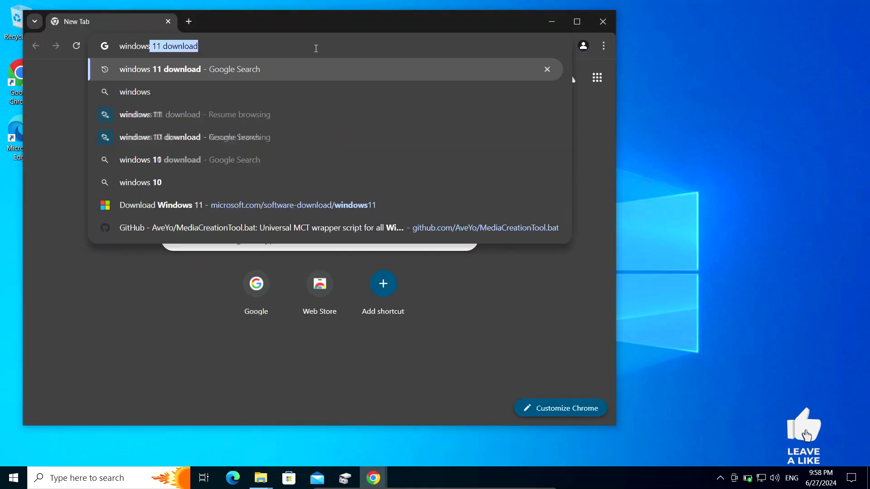
text( 11 downl)
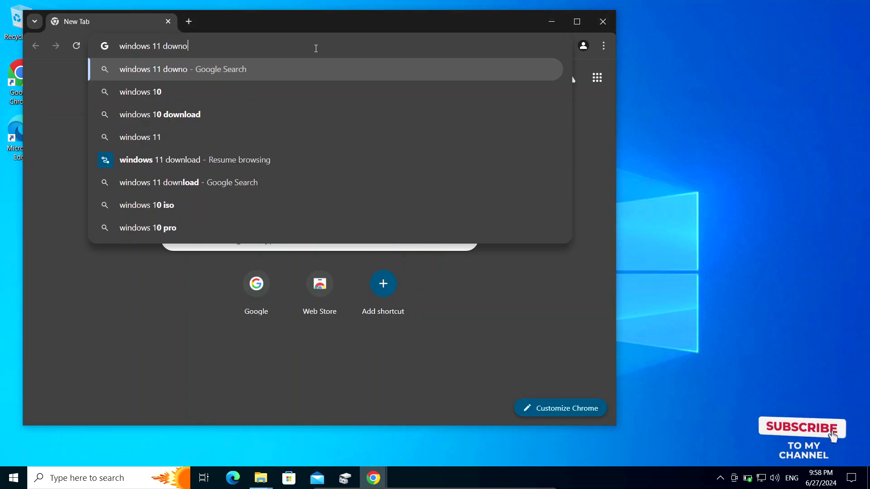
key(Return)
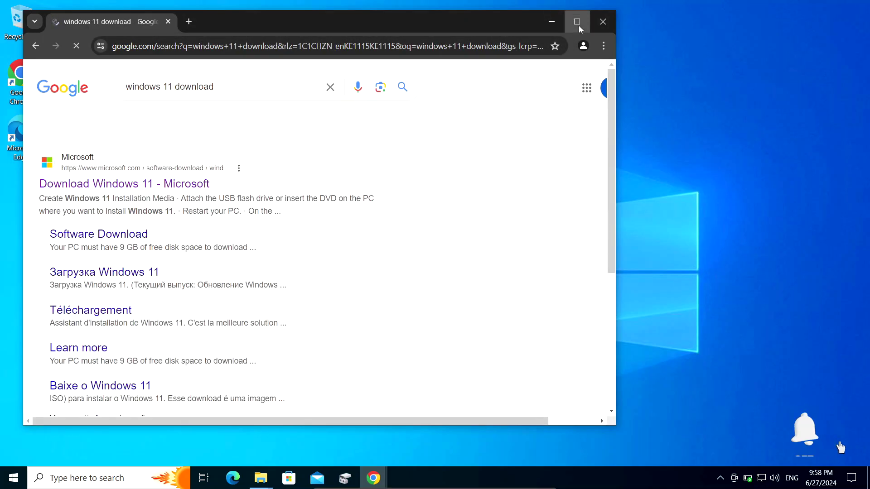
click(577, 21)
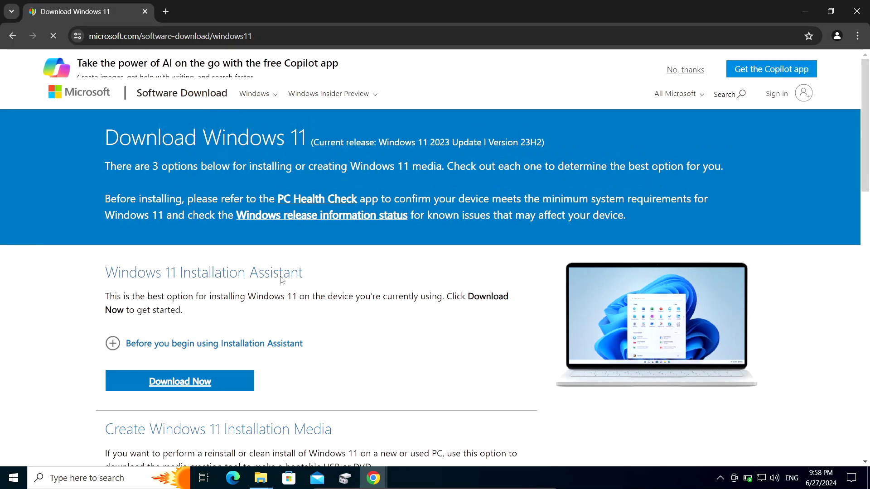
Select 'Windows 11 (multi-edition ISO for x64 devices)' under Select Download and request the download
scroll(281, 279, down, 2)
scroll(282, 279, down, 4)
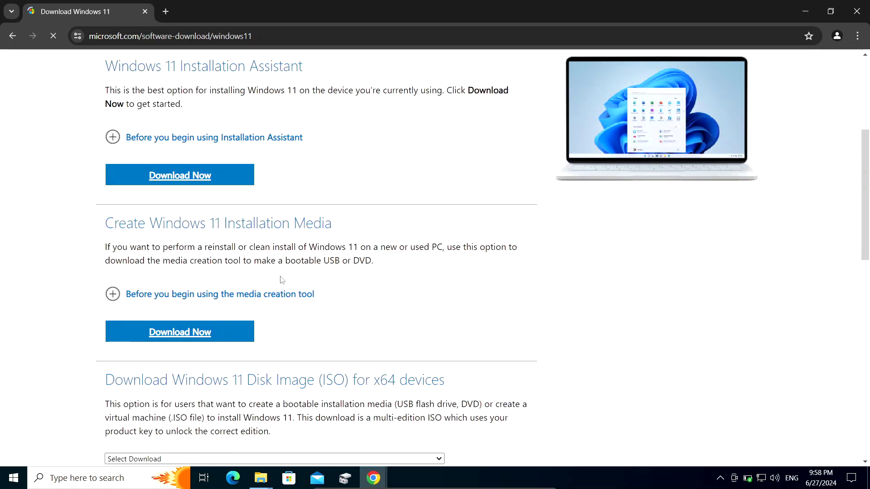
scroll(282, 280, down, 1)
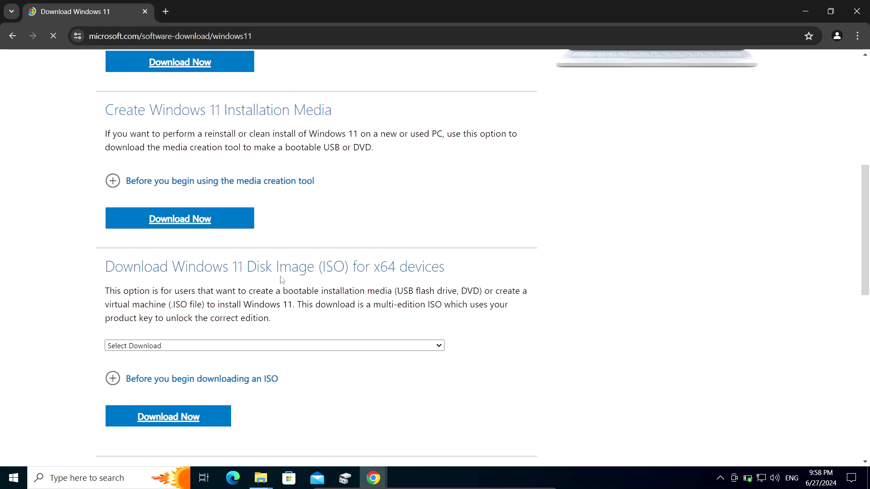
click(166, 345)
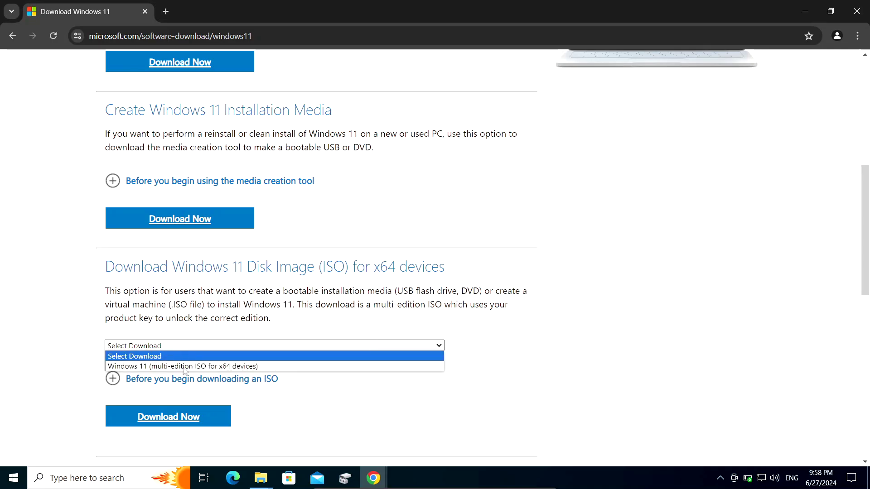
click(180, 367)
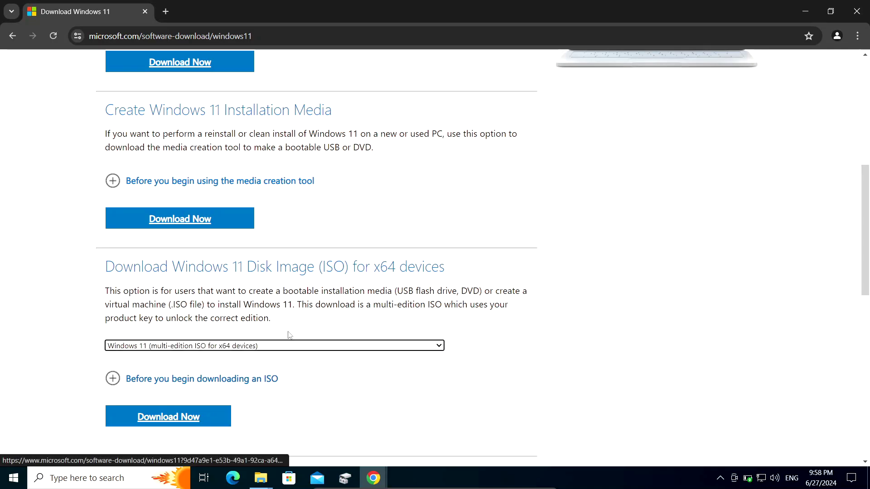
click(187, 415)
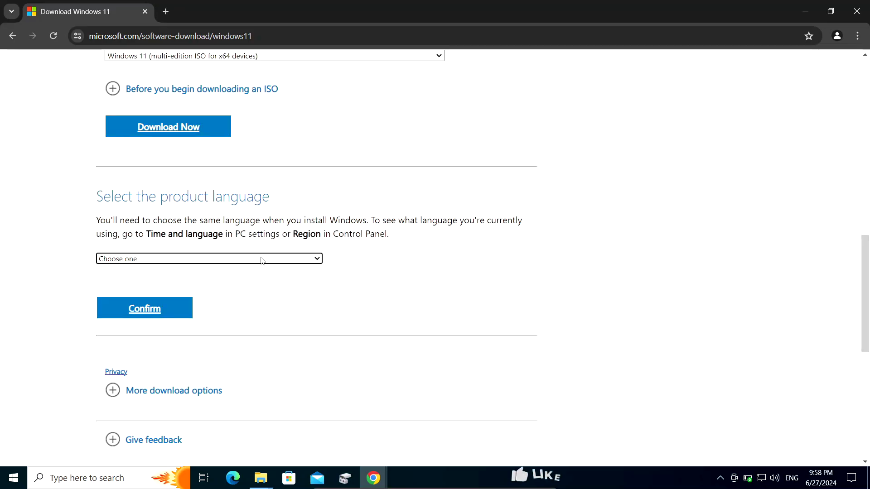
click(261, 261)
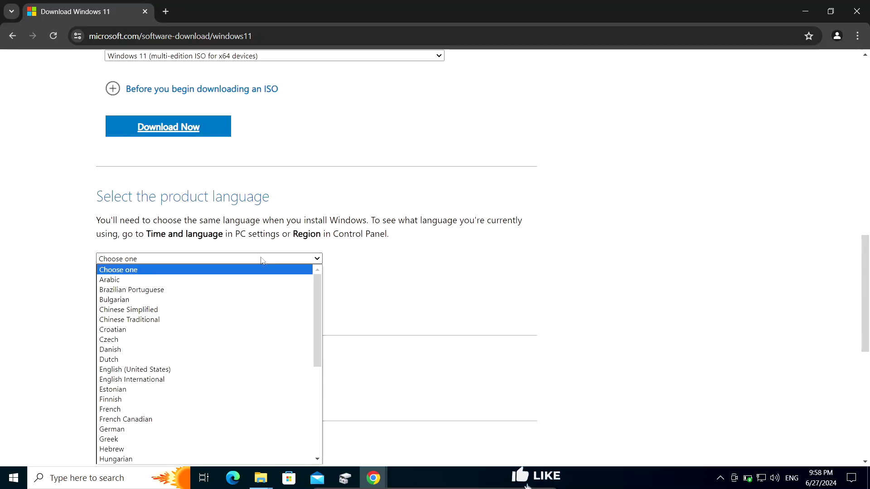
Confirm English (United States) as the product language and start the 64-bit ISO download
click(168, 369)
click(156, 313)
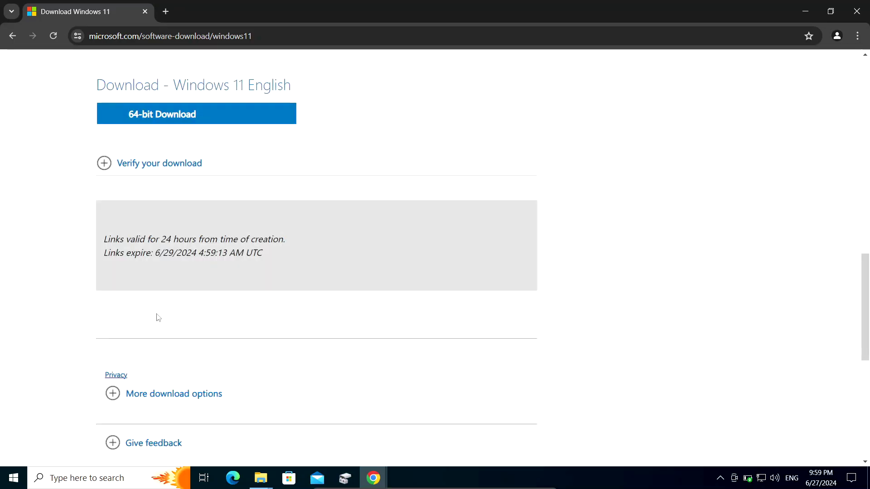
click(208, 116)
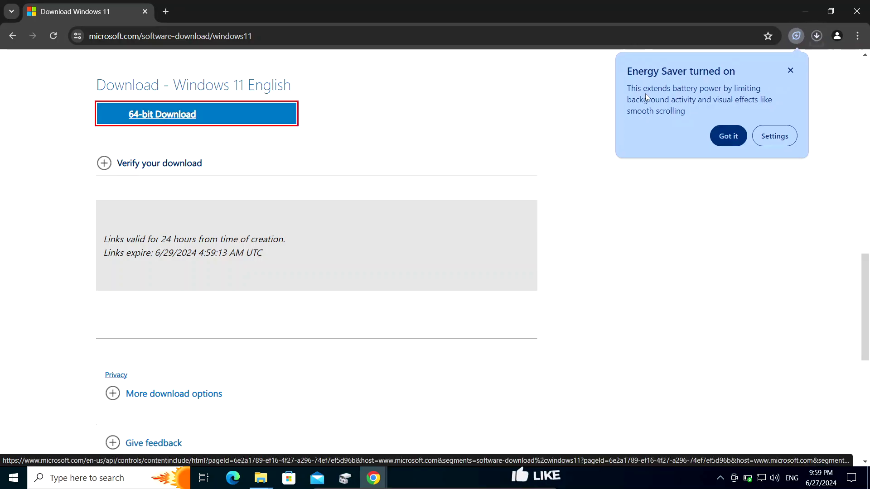
click(792, 70)
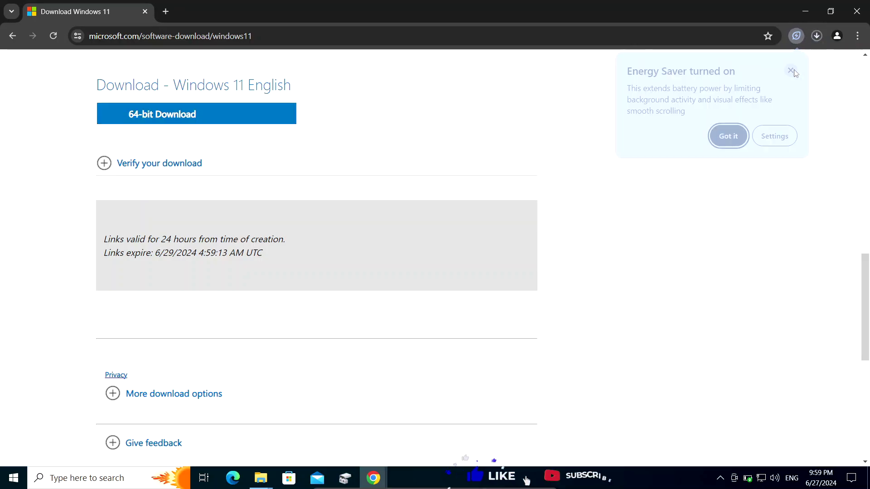
click(262, 117)
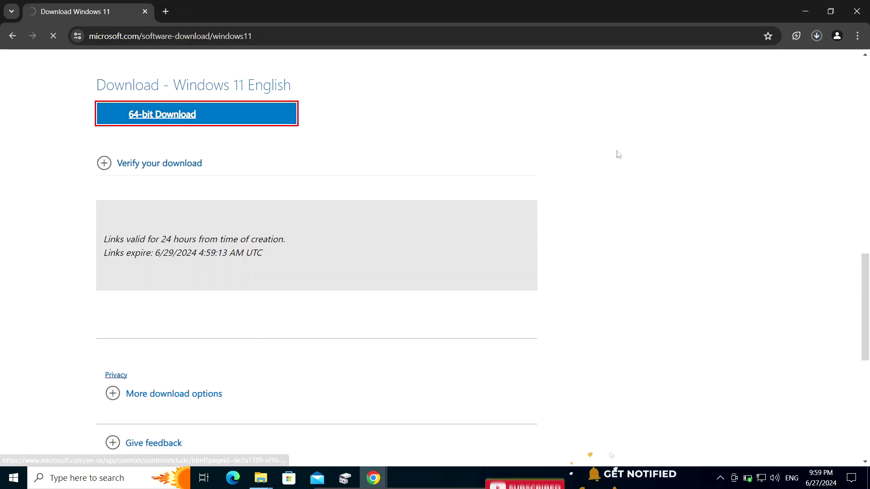
Pause the Win11_23H2_English_x64v2 ISO download in Chrome's download history and show the desktop
key(ctrl+j)
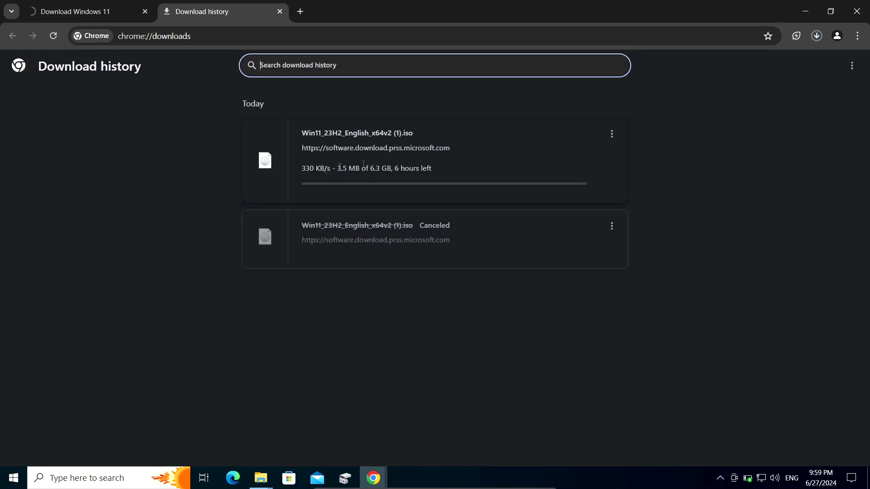
click(613, 136)
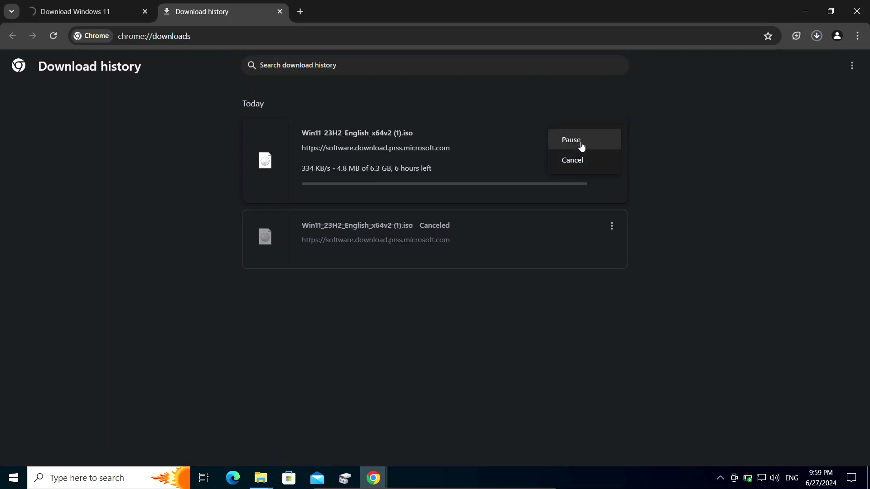
click(572, 140)
key(super+d)
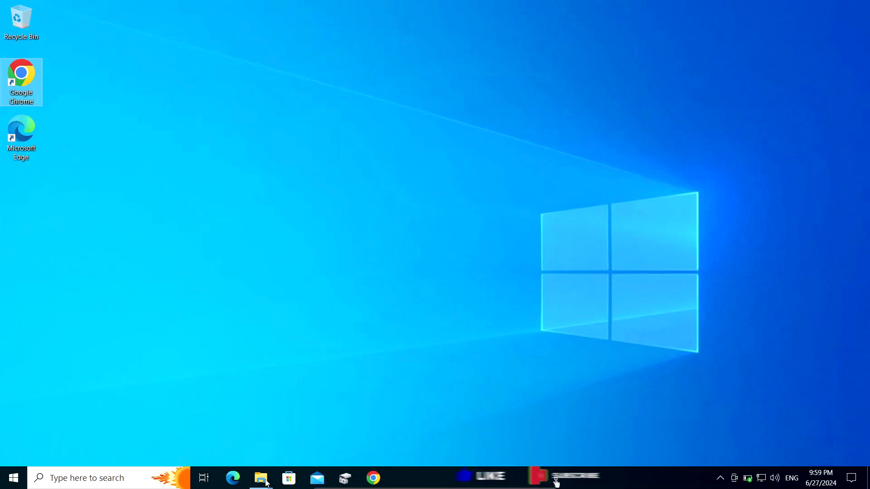
Mount the Win11_23H2_English_x64v2 ISO from Downloads and run setup from DVD Drive (E:)
mouse_move(262, 479)
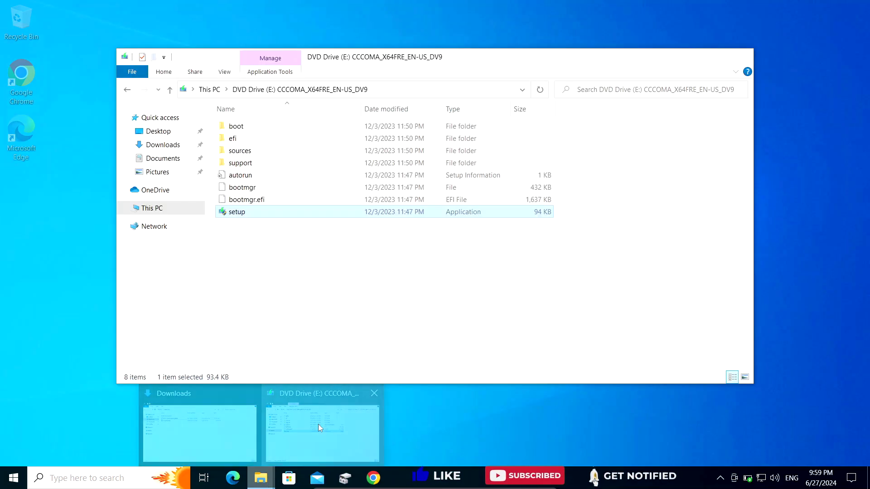
click(318, 424)
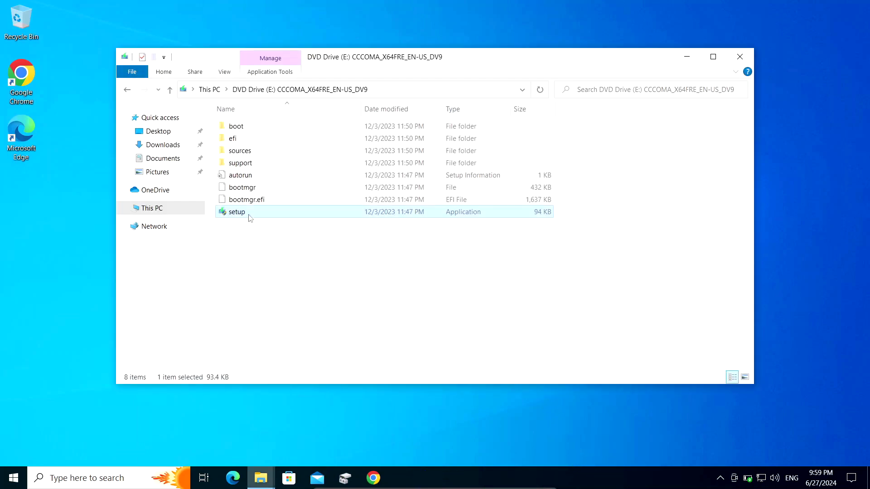
click(175, 148)
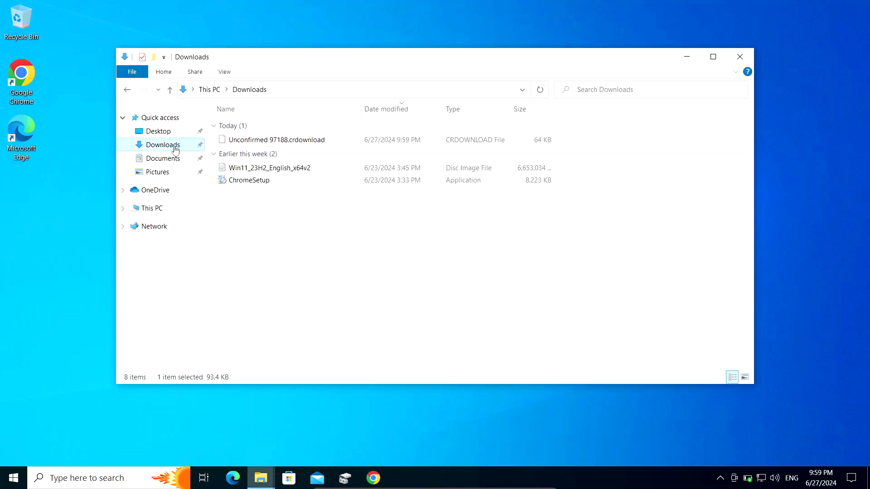
double_click(257, 168)
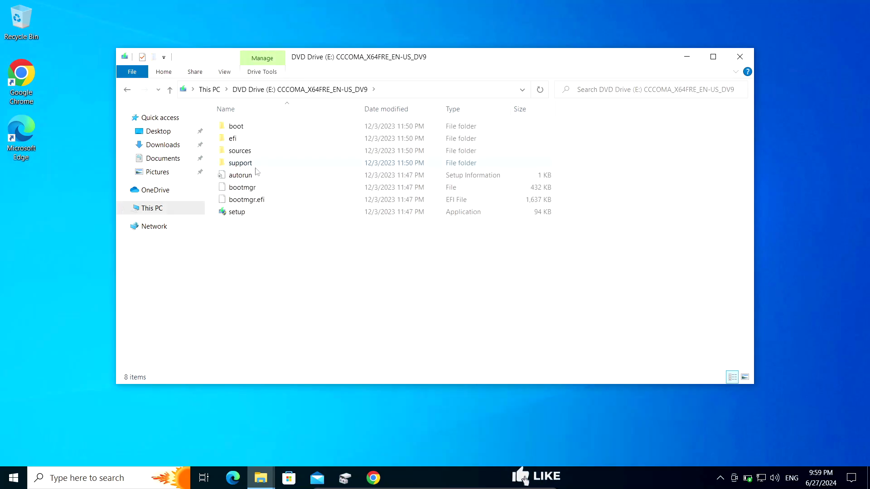
double_click(241, 213)
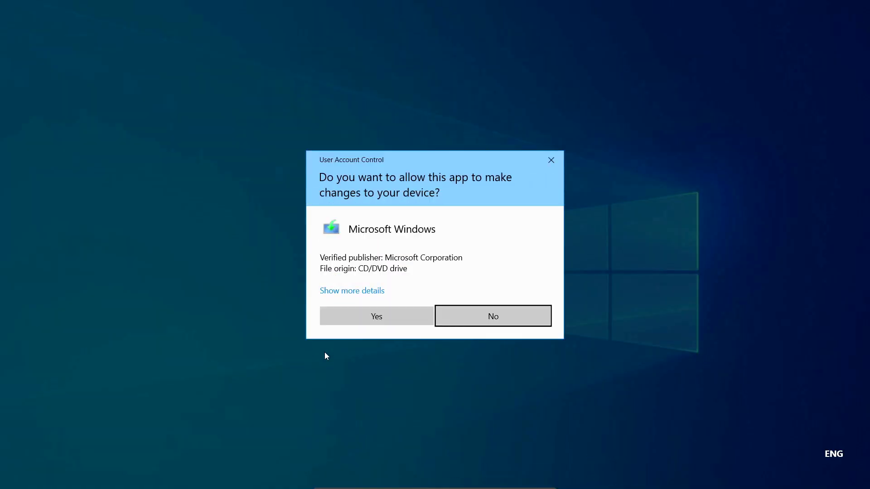
Approve the User Account Control prompt so Windows 11 Setup opens
click(367, 322)
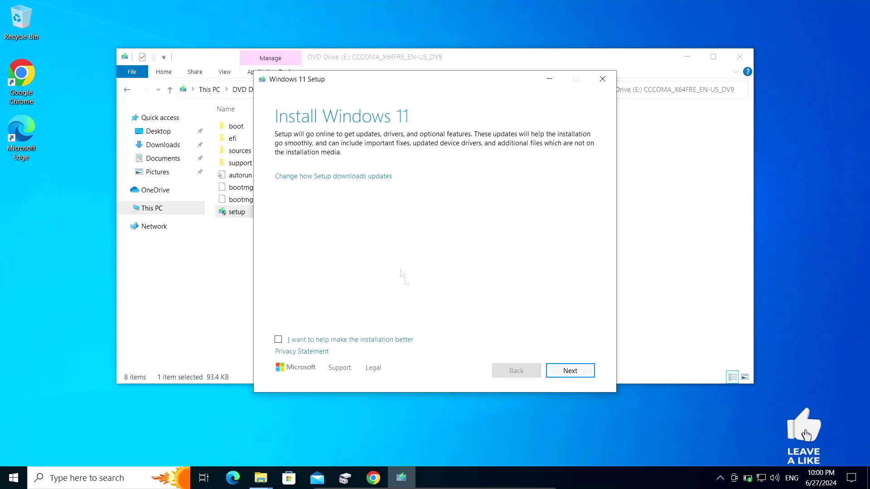
Choose 'Not right now' for updates, then close Setup after the requirements check fails
click(278, 340)
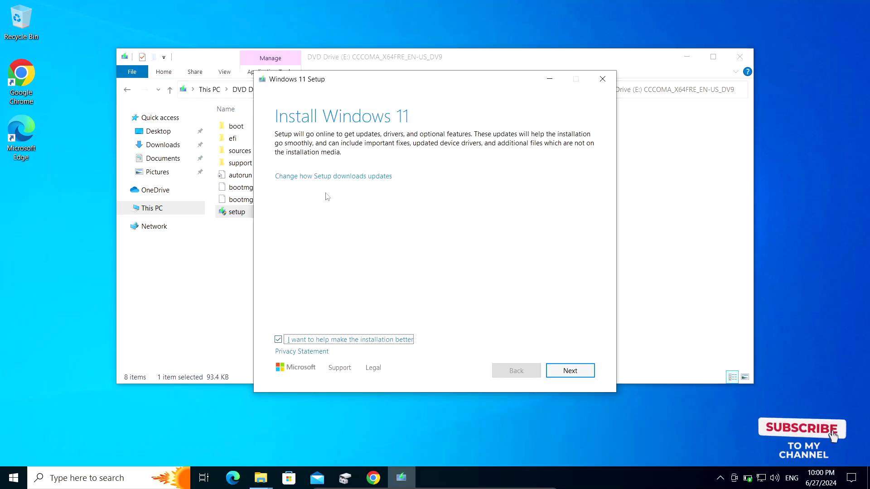
click(345, 176)
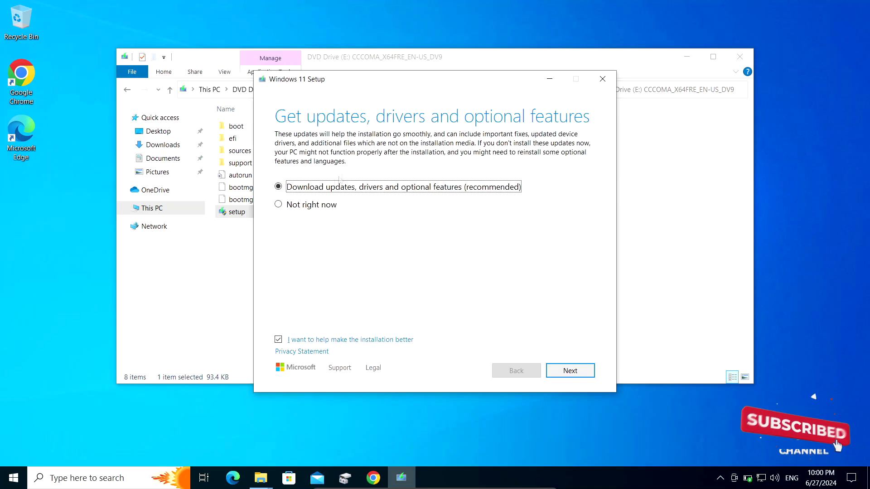
click(279, 204)
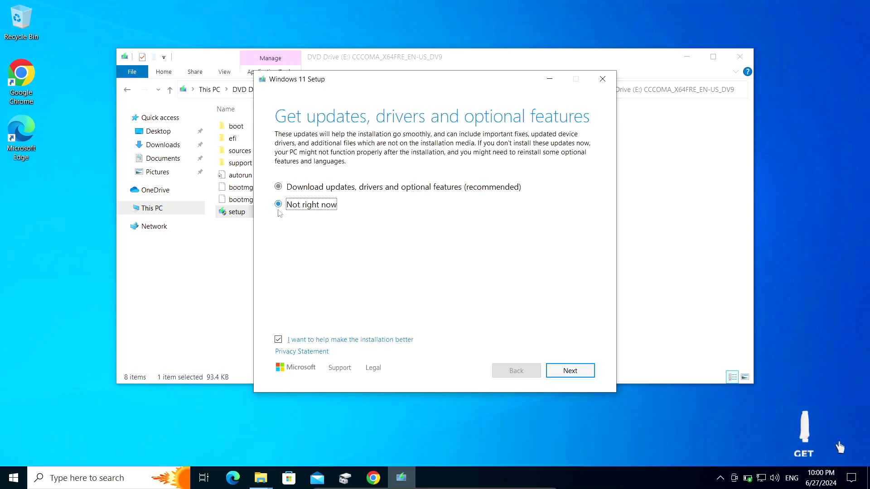
click(570, 371)
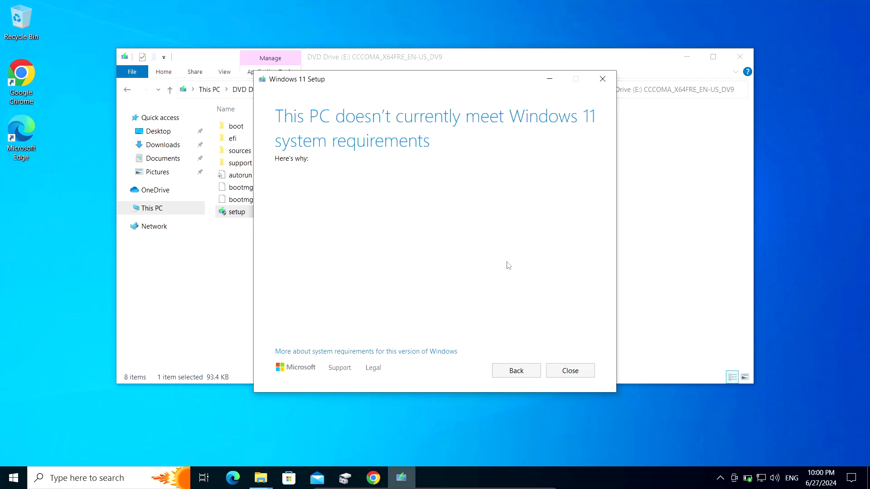
click(578, 377)
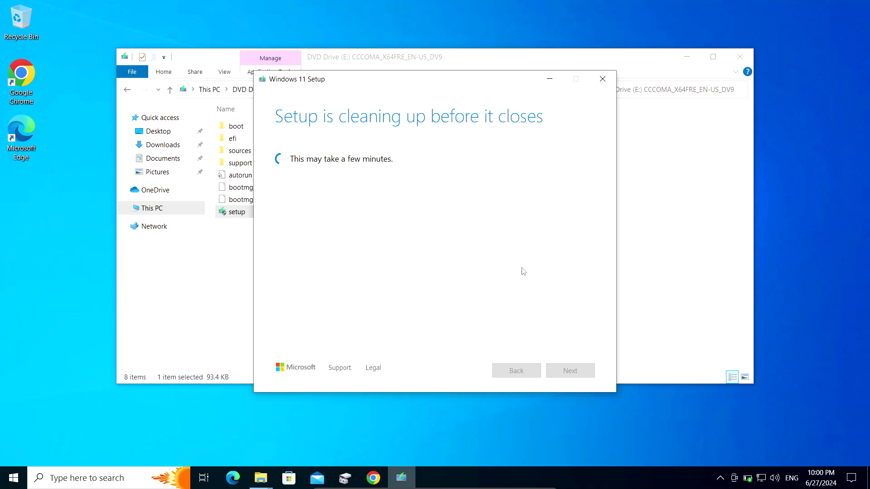
click(373, 479)
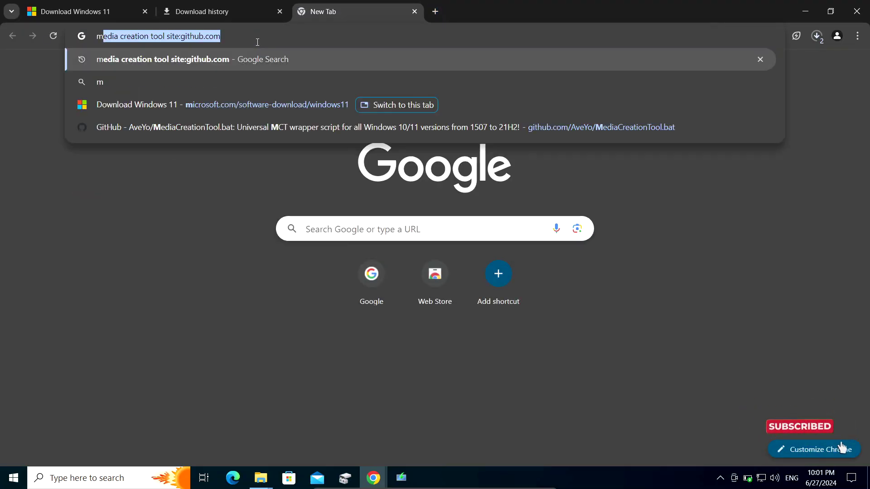
Search Google for 'media creation tool site:github.com' and open the AveYo/MediaCreationTool.bat result
text(edi)
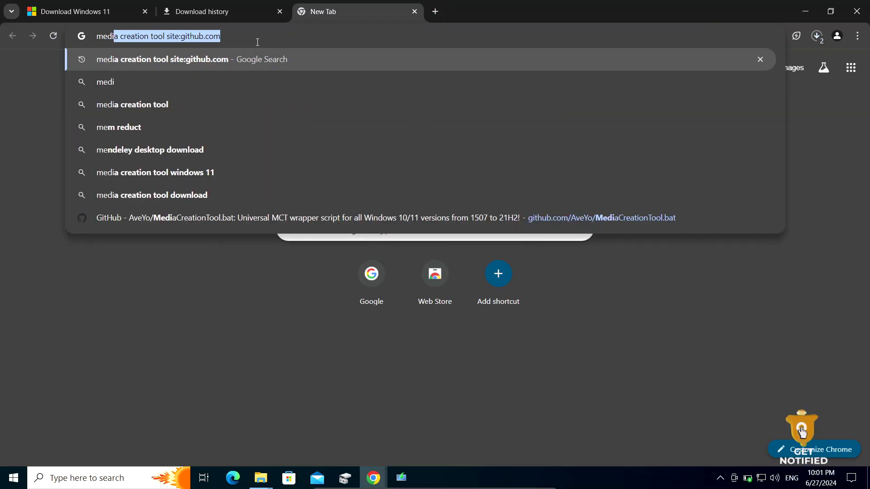
text(a crea)
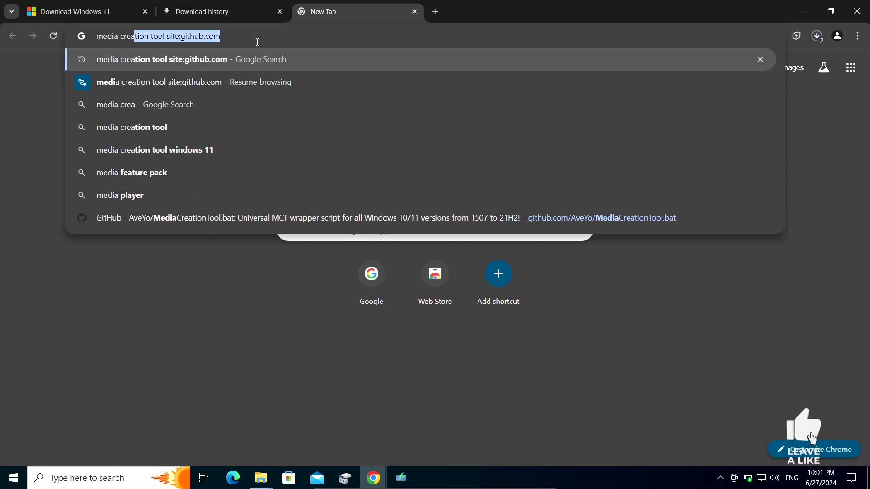
text(tio)
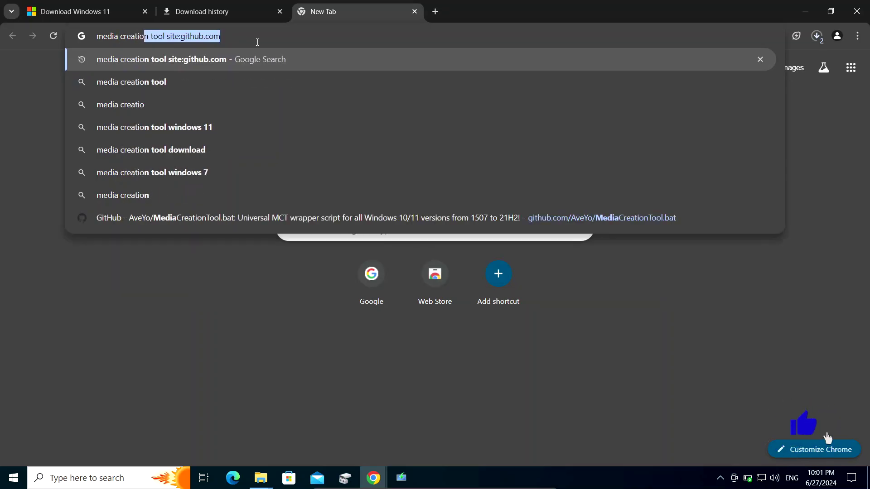
text(n tool)
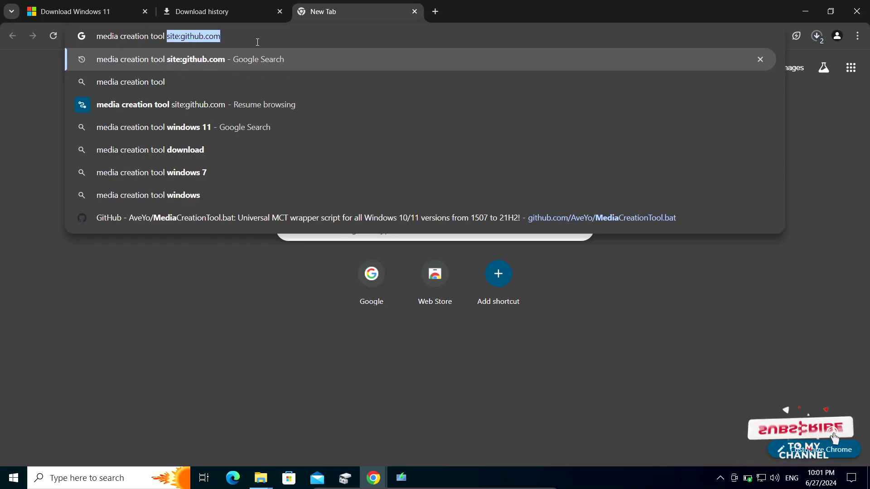
text( site:)
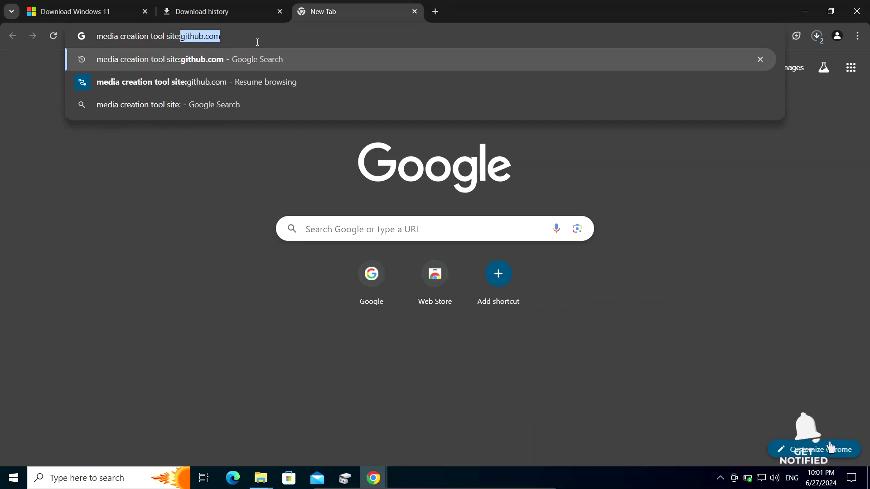
text(github.com&gs_lcrp=EgZjaHJvbWUqBggAEEUYOzIGC...)
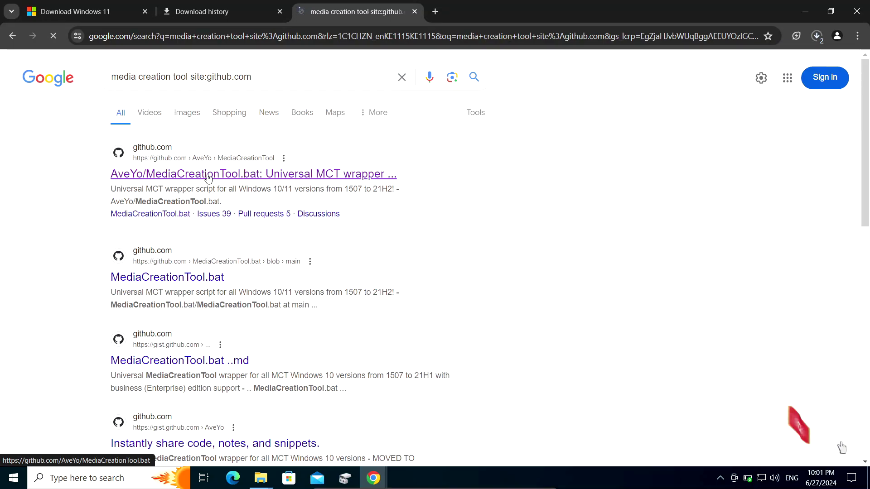
click(209, 176)
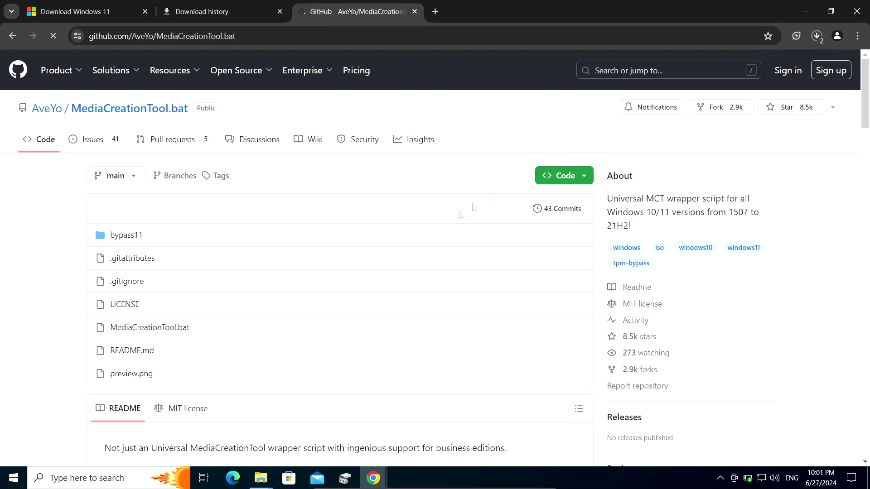
Download the repository as ZIP, pause the Win11 ISO download, and show the desktop
click(562, 177)
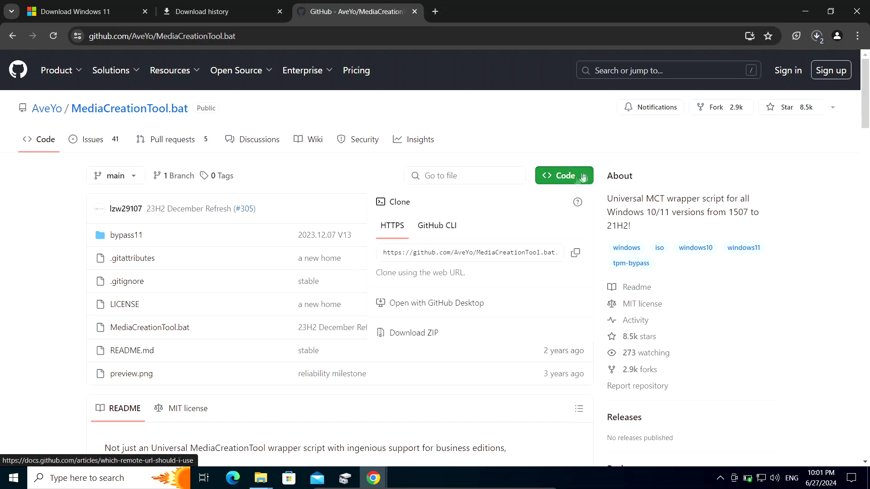
click(432, 332)
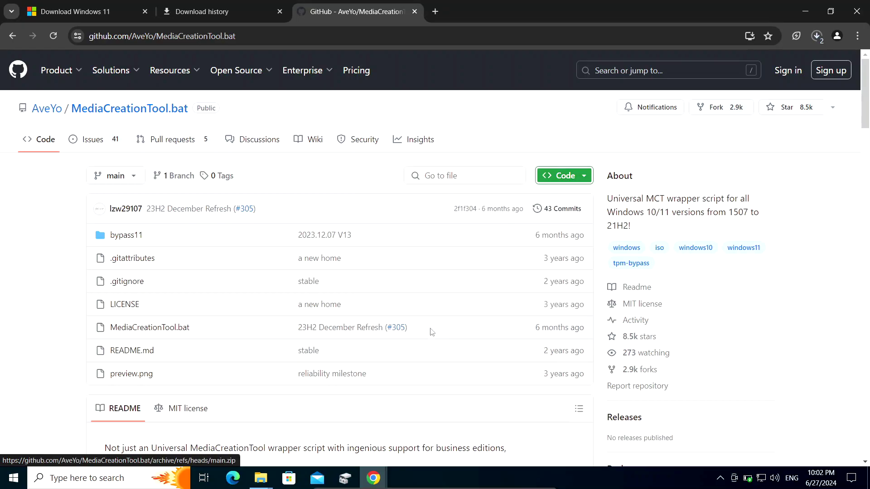
click(815, 37)
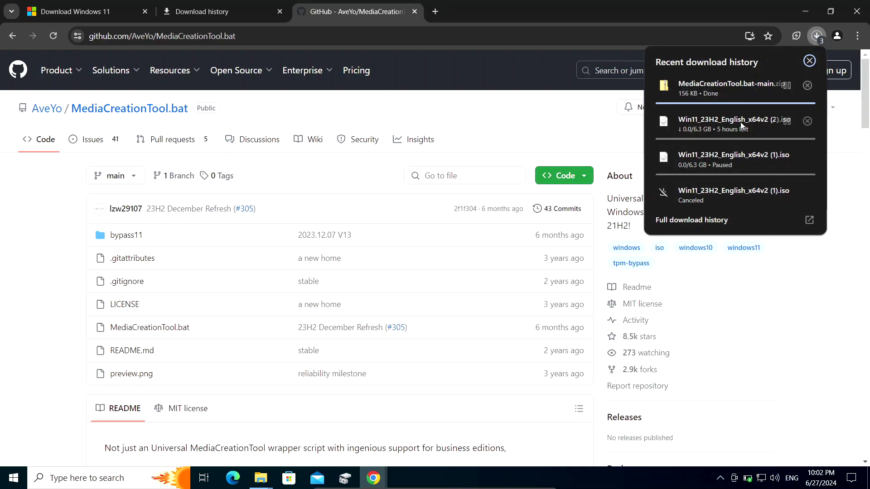
click(789, 120)
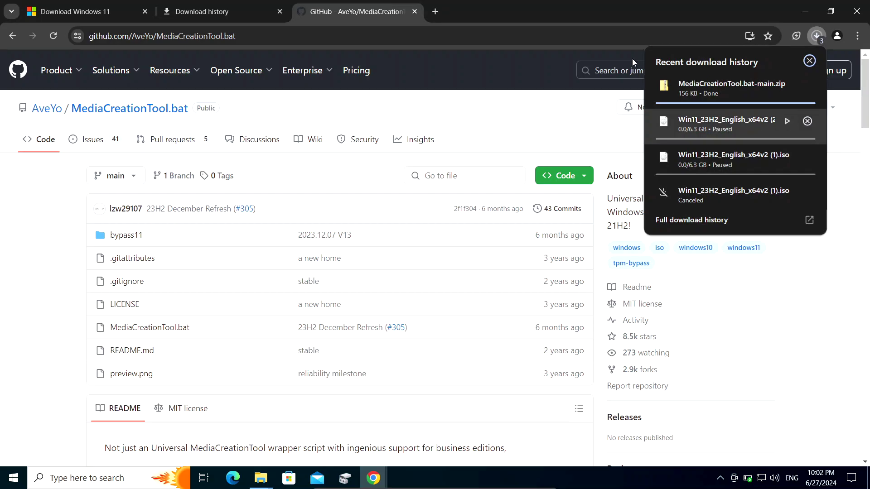
click(512, 72)
key(super+d)
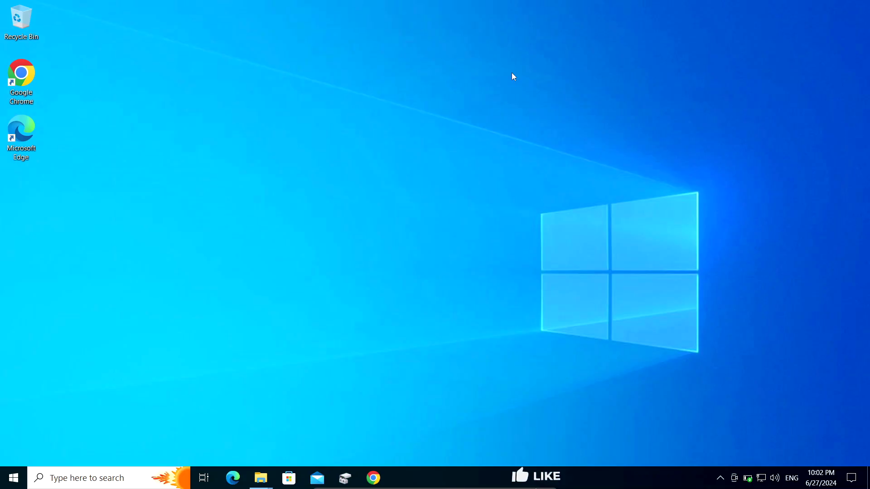
Extract MediaCreationTool.bat-main.zip in Downloads to the suggested folder
key(super+e)
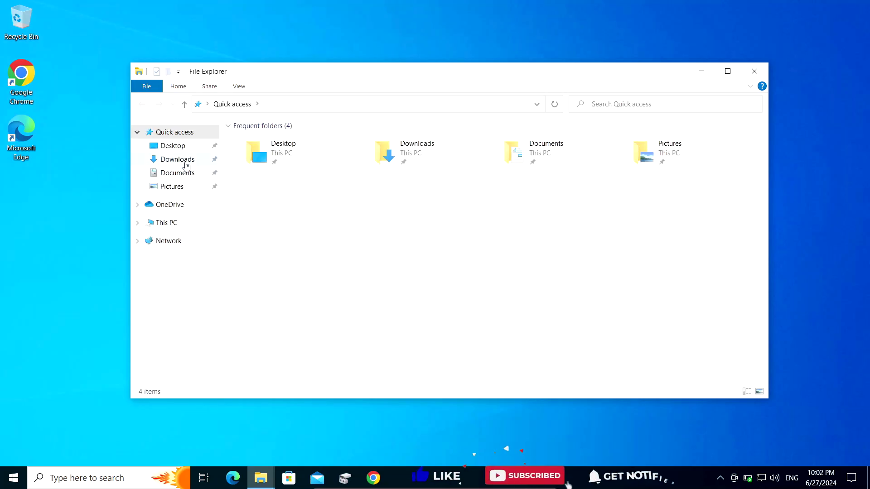
click(185, 162)
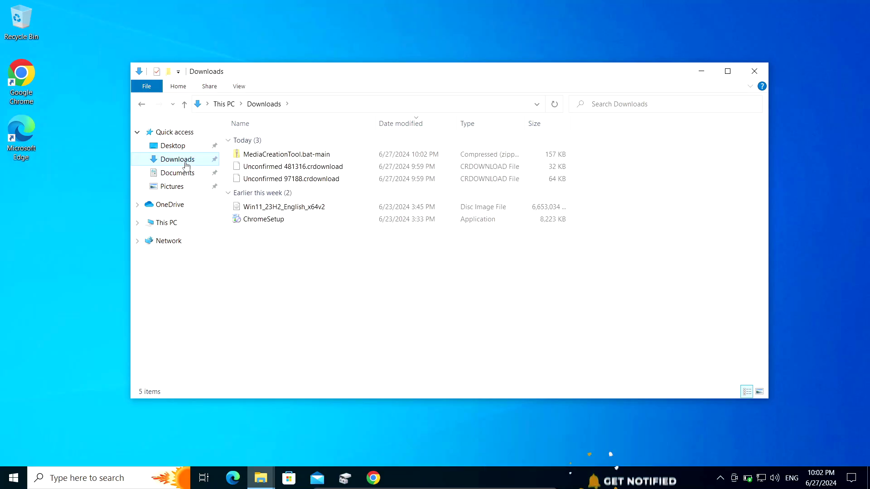
click(278, 157)
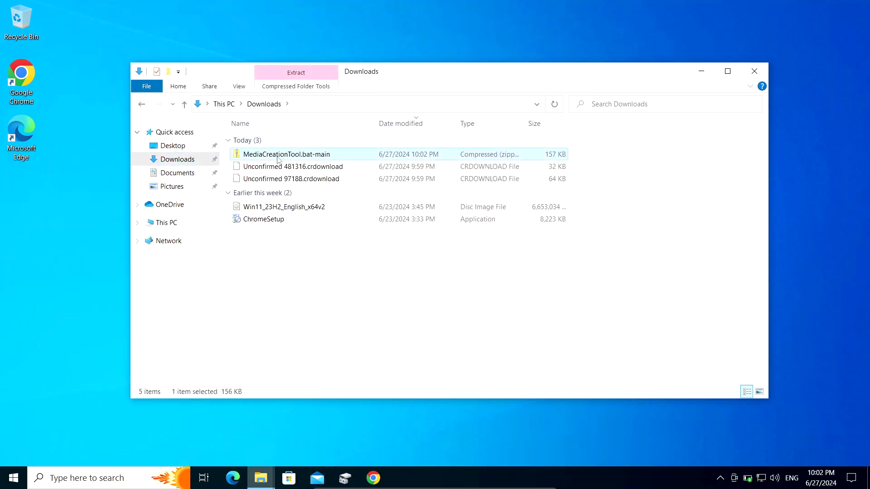
right_click(278, 159)
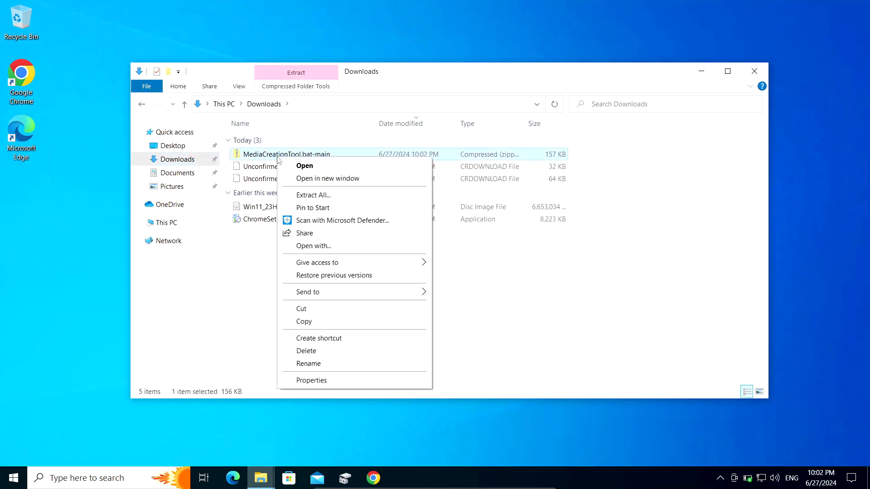
click(313, 195)
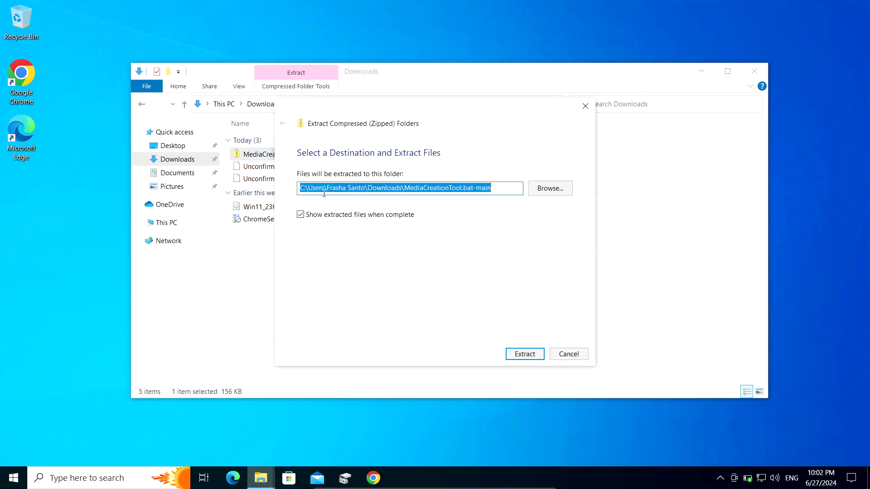
click(524, 354)
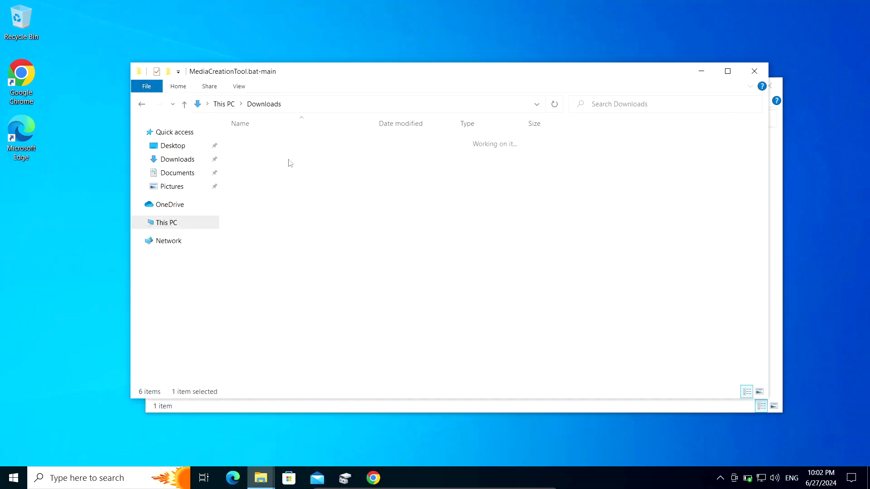
Run Skip_TPM_Check_on_Dynamic_Update.cmd from the extracted bypass11 folder
double_click(299, 142)
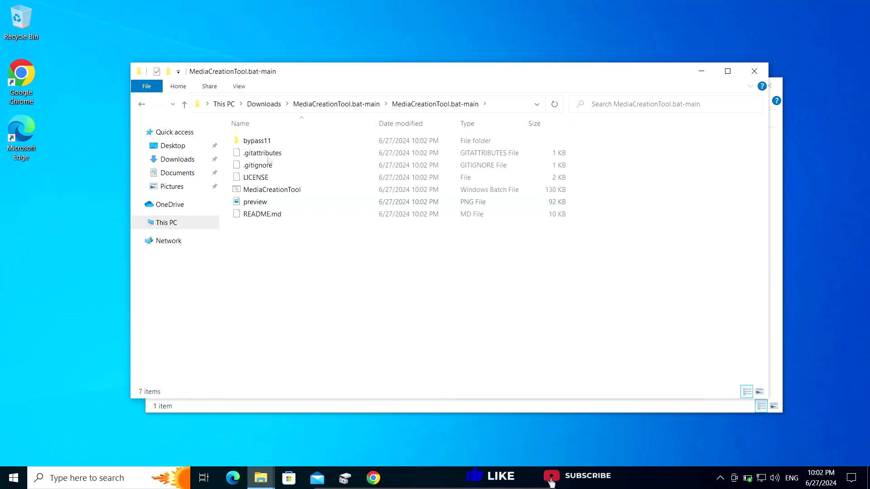
double_click(255, 141)
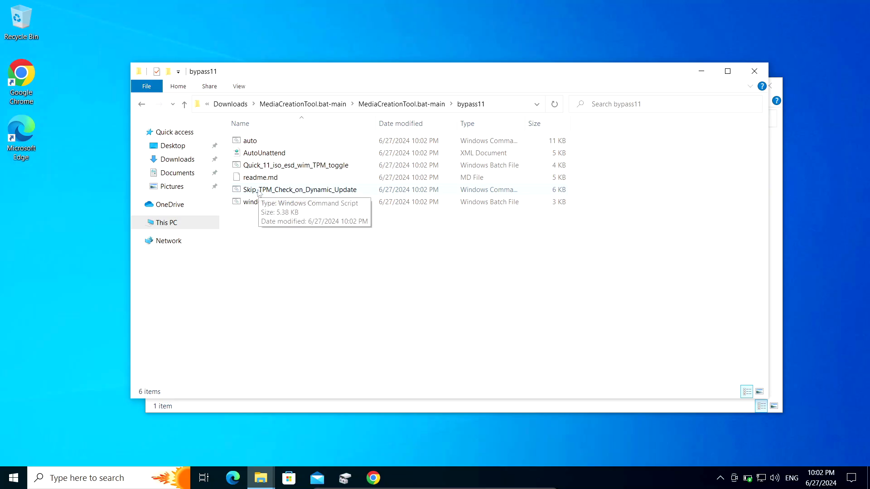
double_click(296, 192)
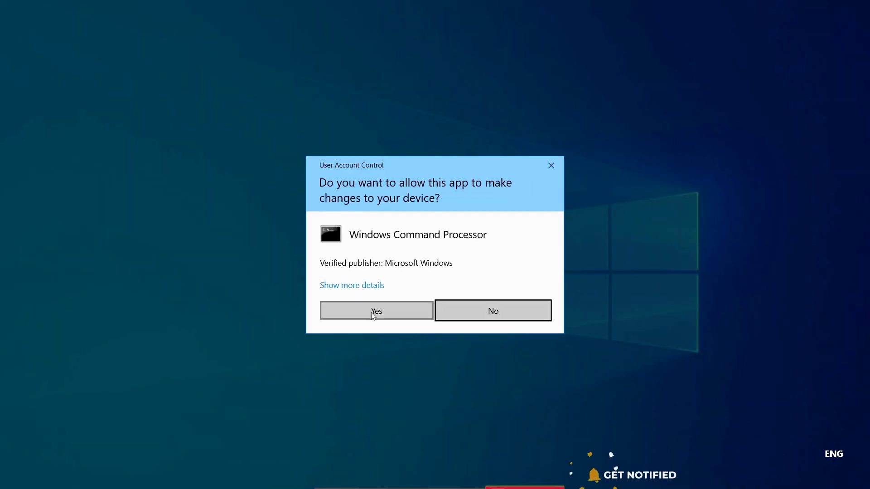
Allow the bypass script to run as administrator and close the bypass11 and MediaCreationTool.bat-main windows
click(367, 311)
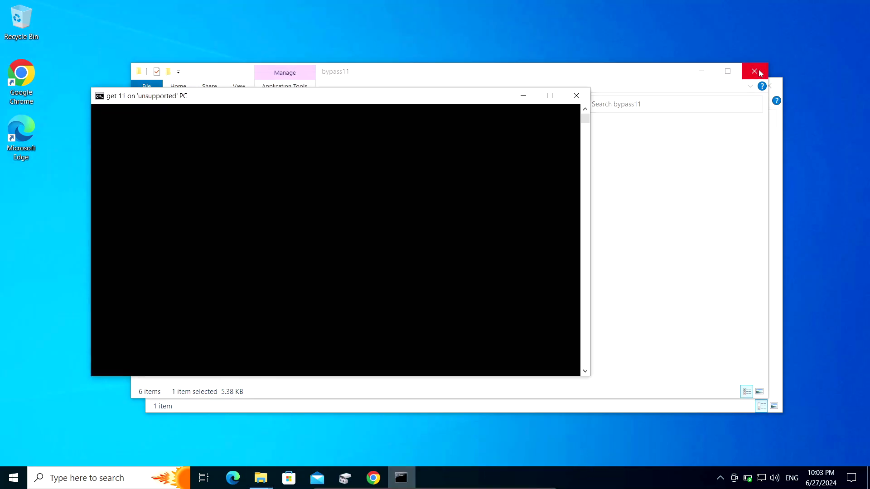
click(755, 71)
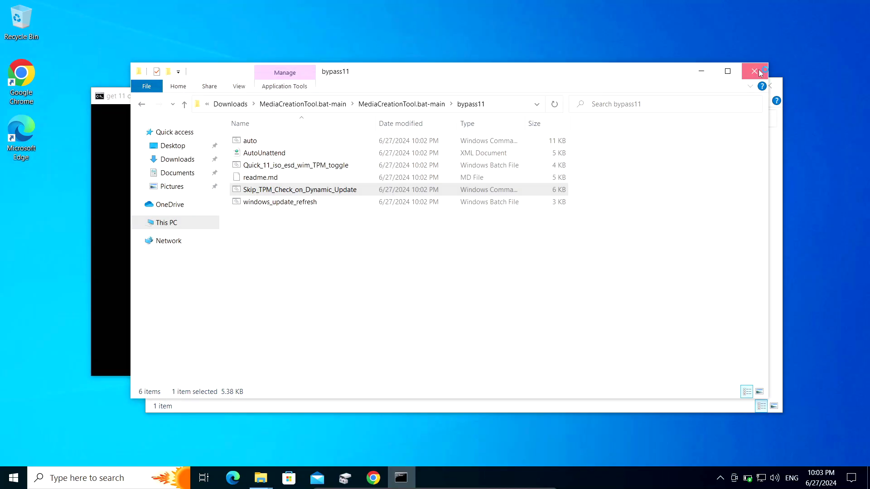
click(773, 87)
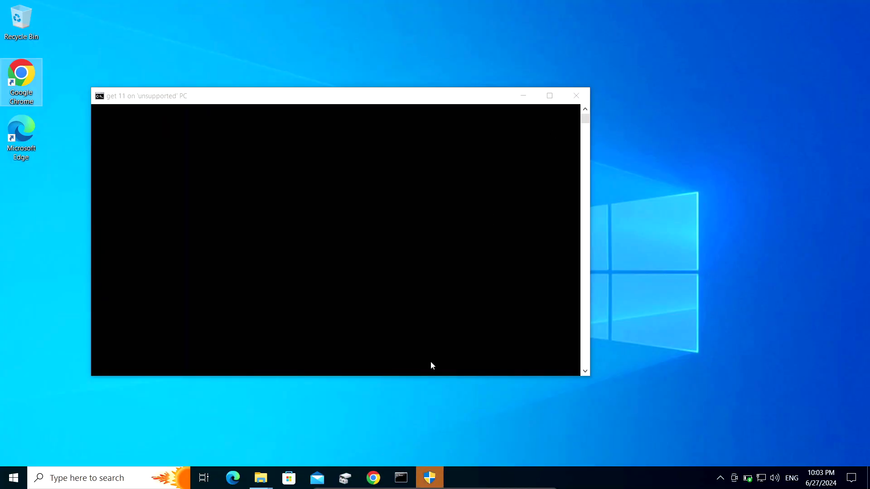
Approve the follow-up administrator permission request
click(430, 478)
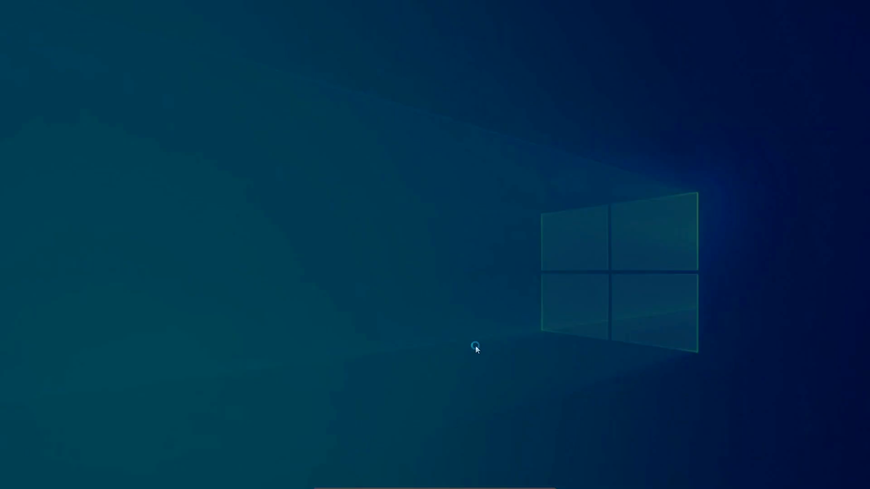
click(479, 310)
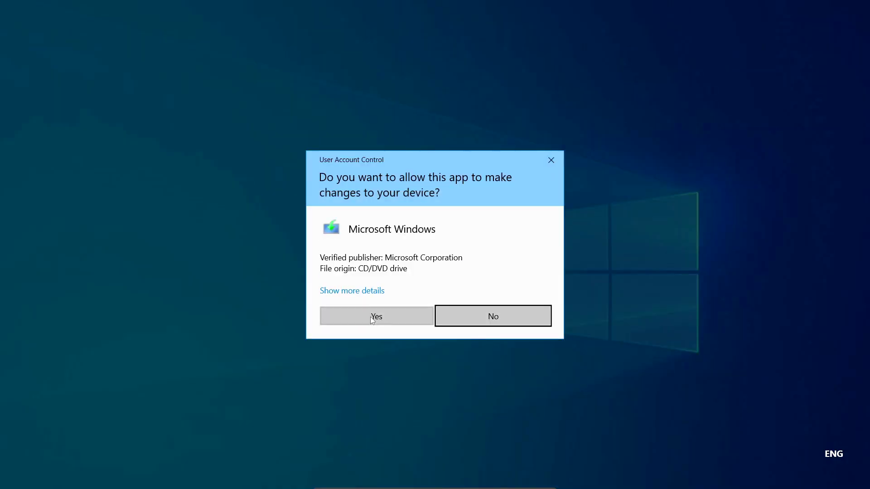
click(373, 316)
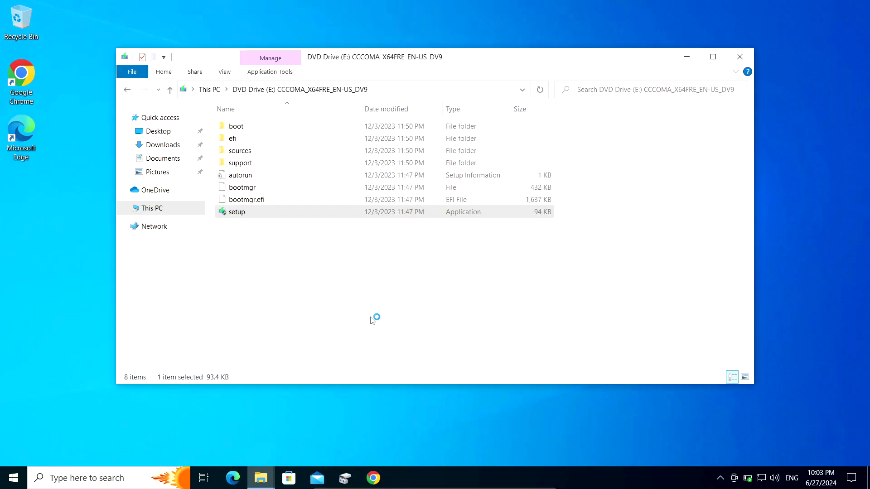
Launch Windows 11 Setup from DVD Drive (E:) with administrator approval and minimize the folder window
click(687, 56)
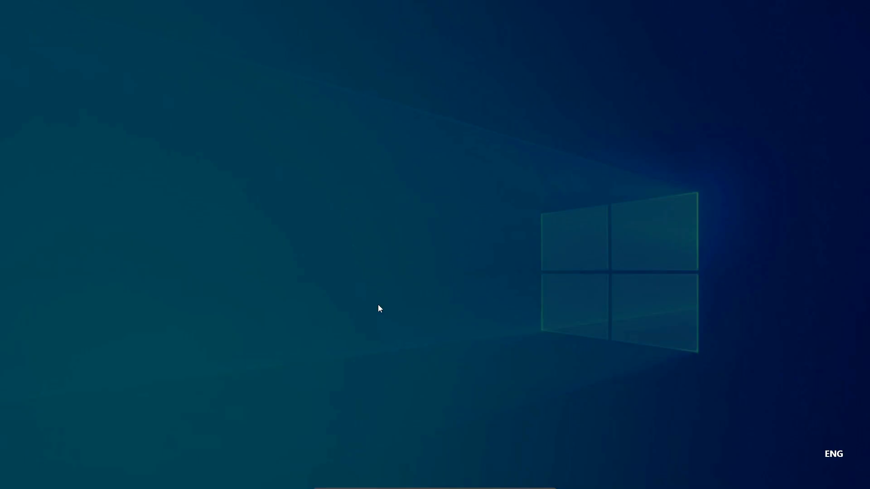
click(375, 316)
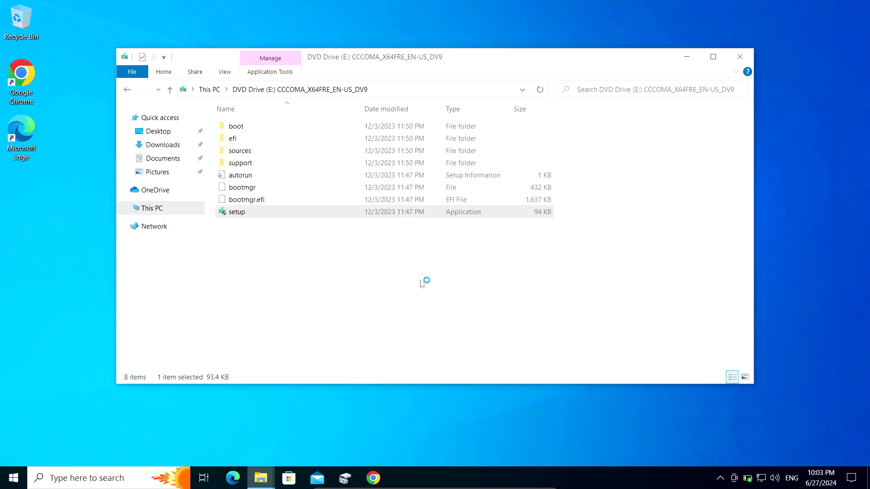
click(688, 57)
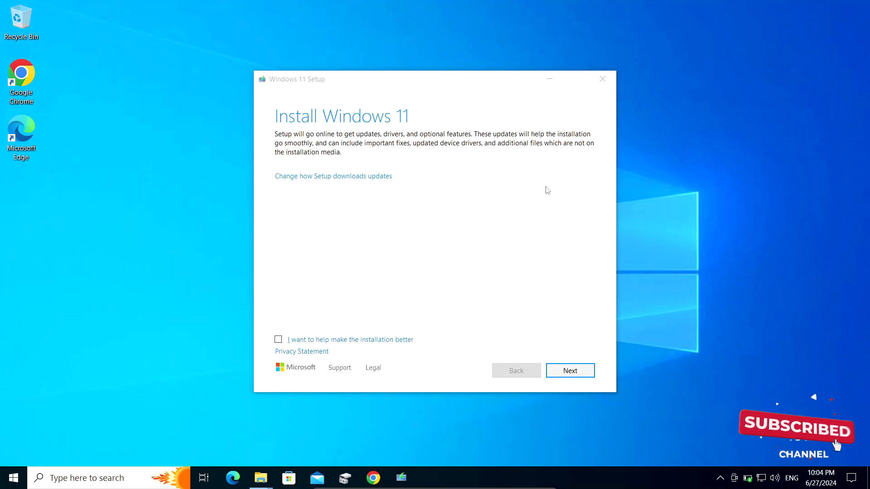
Set Setup's update downloads to 'Not right now' and continue to the license terms
click(335, 179)
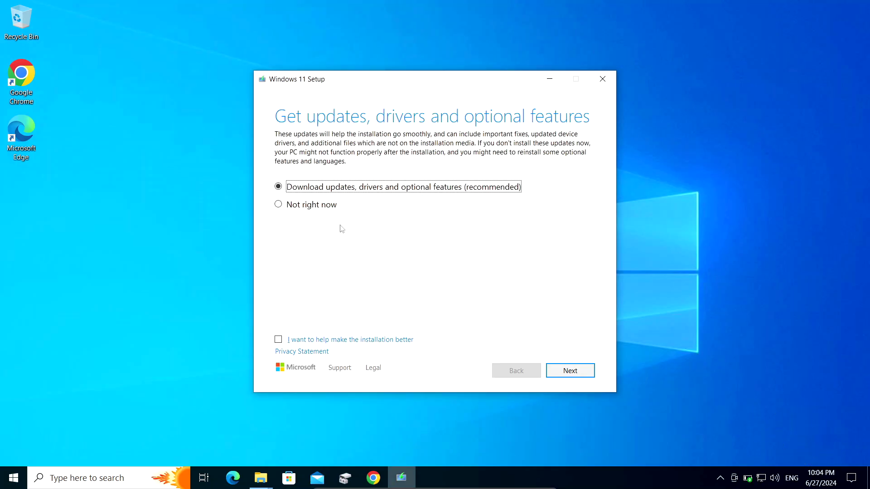
click(278, 205)
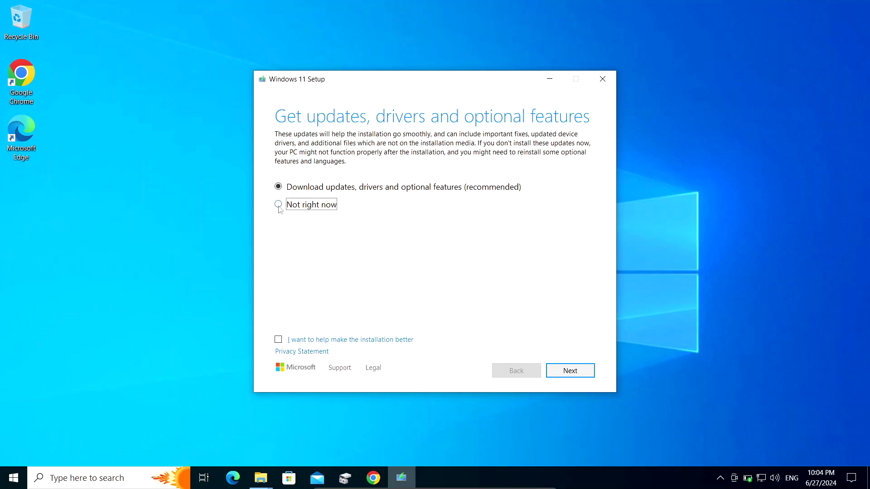
click(282, 340)
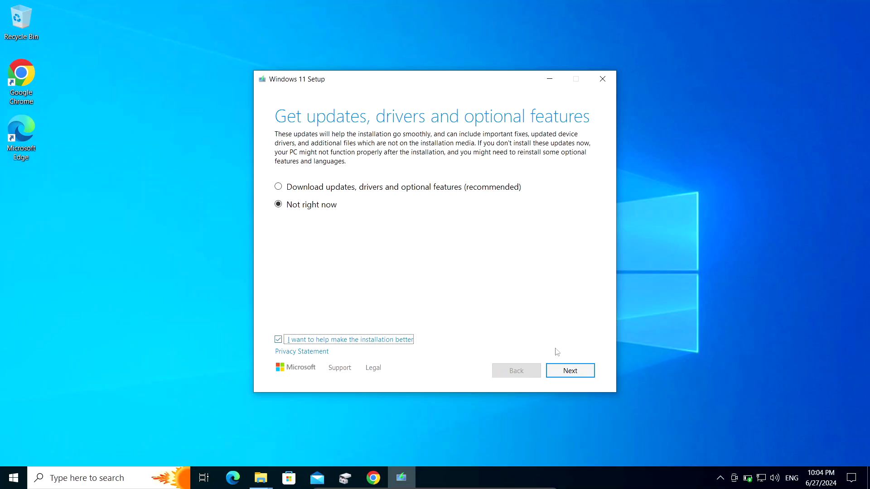
click(571, 373)
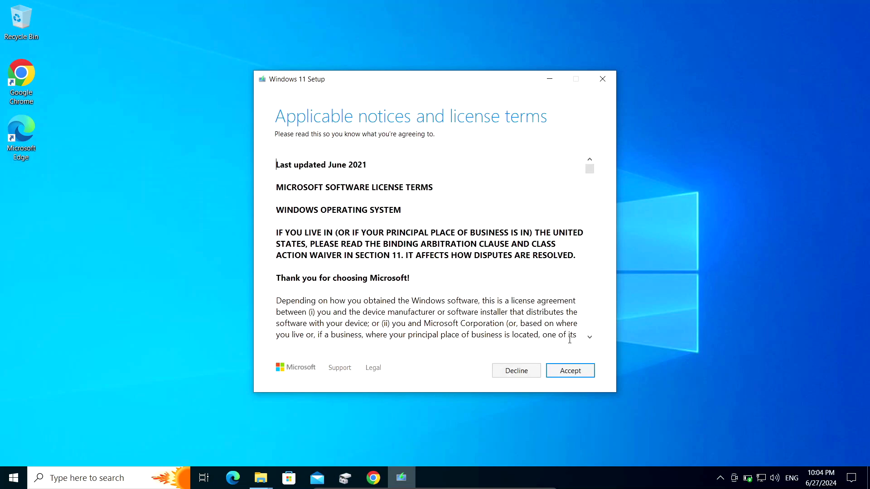
Accept the Windows 11 license terms to reach Ready to install
click(582, 371)
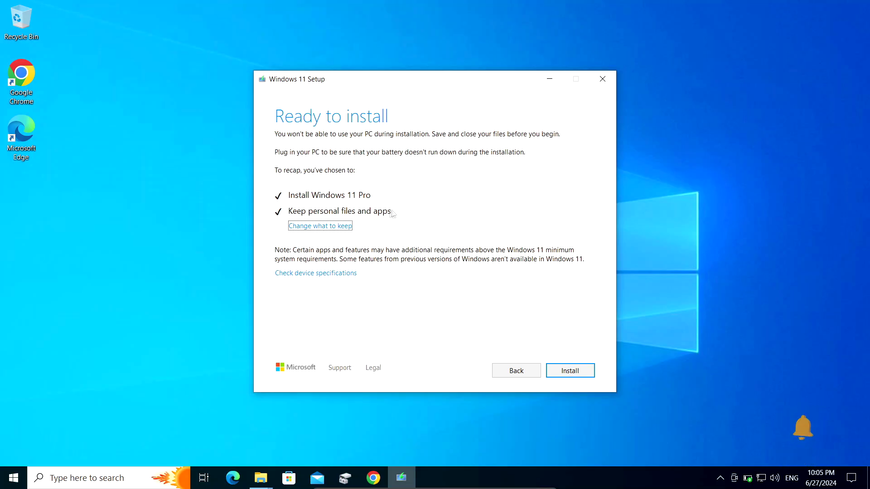
click(333, 227)
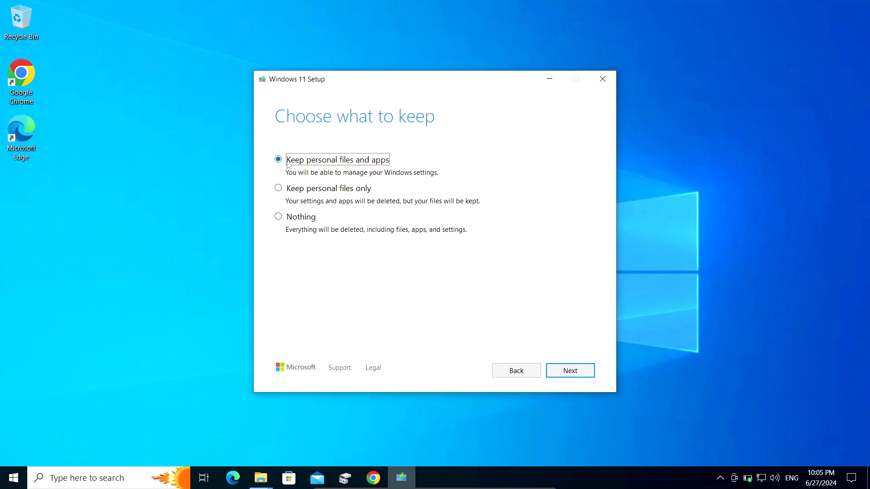
click(279, 189)
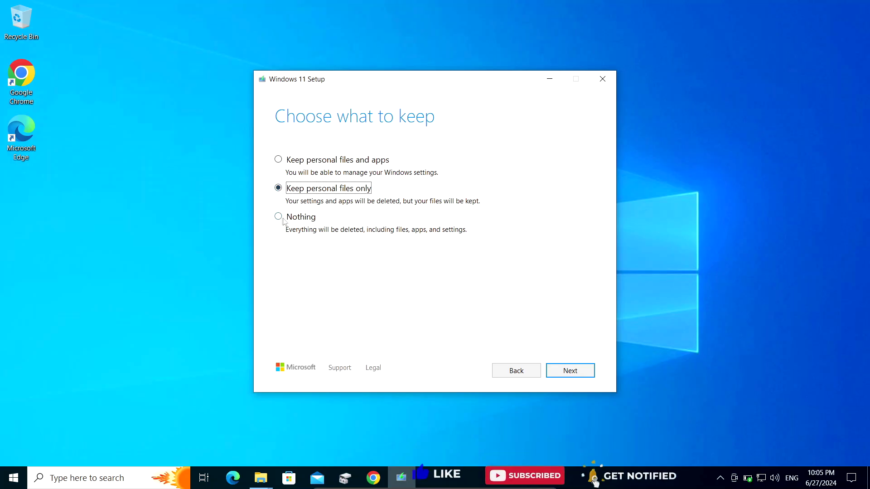
click(312, 219)
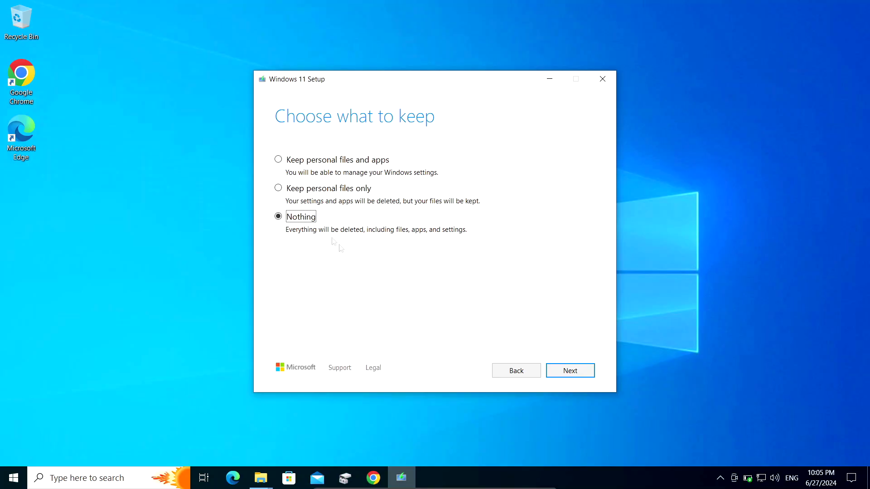
click(278, 159)
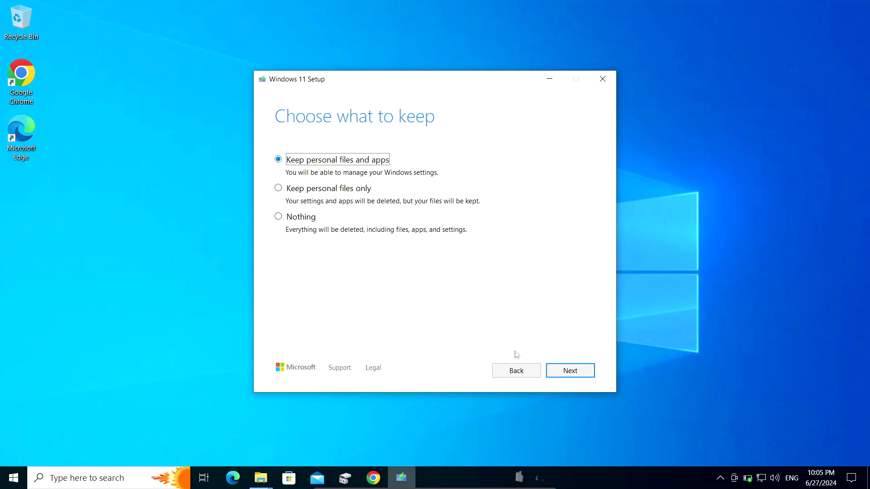
click(570, 371)
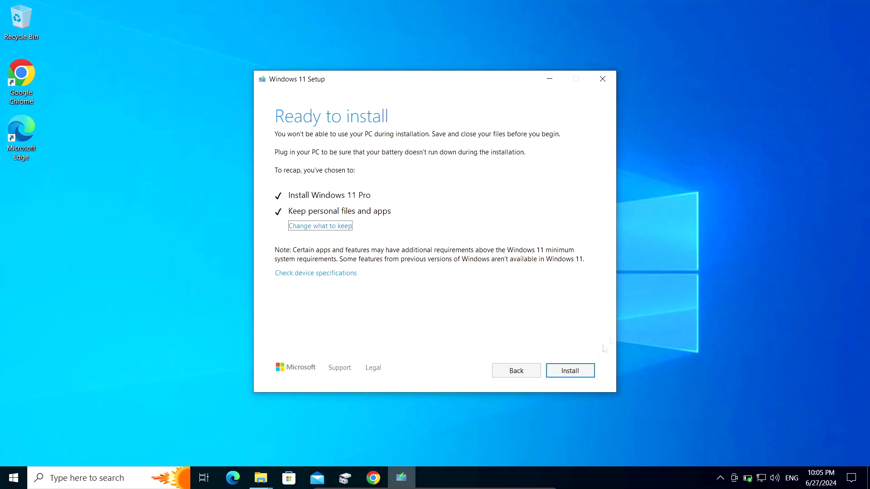
Start installing Windows 11 Pro, keeping personal files and apps
click(570, 371)
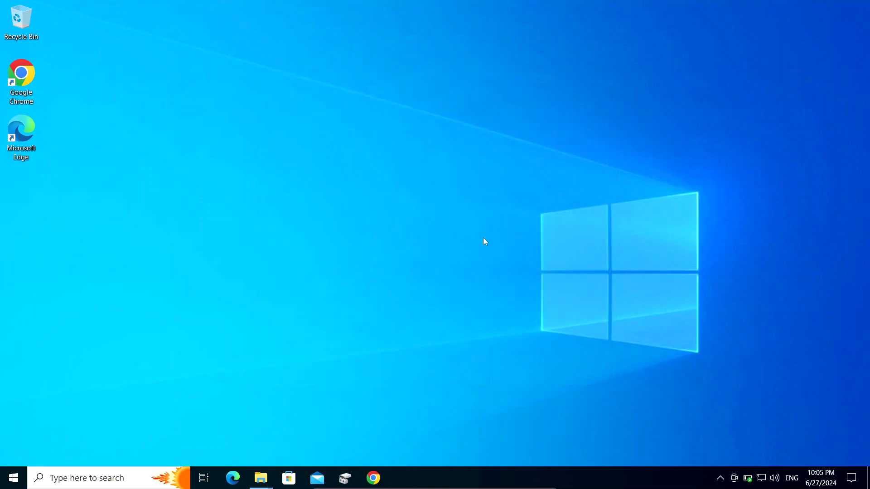